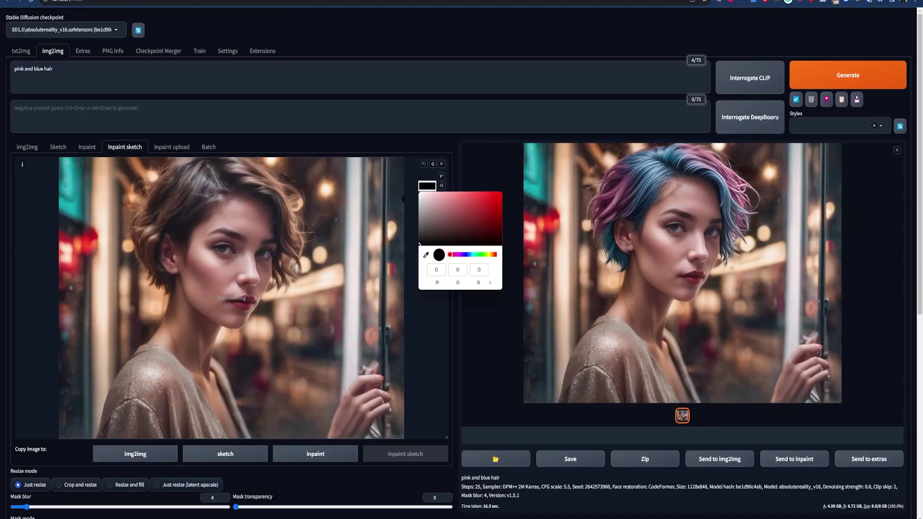
- Brush red and then black mask strokes over the woman's shoulder in the intro demo
mouse_move(144, 337)
mouse_down()
mouse_move(219, 428)
mouse_move(247, 435)
mouse_up()
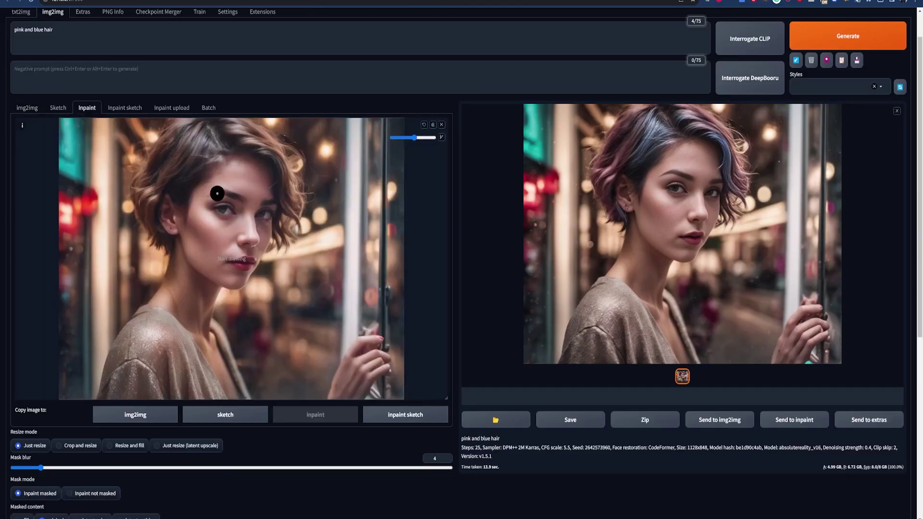
mouse_move(209, 370)
mouse_down()
mouse_move(110, 396)
mouse_move(169, 385)
mouse_move(61, 368)
mouse_up()
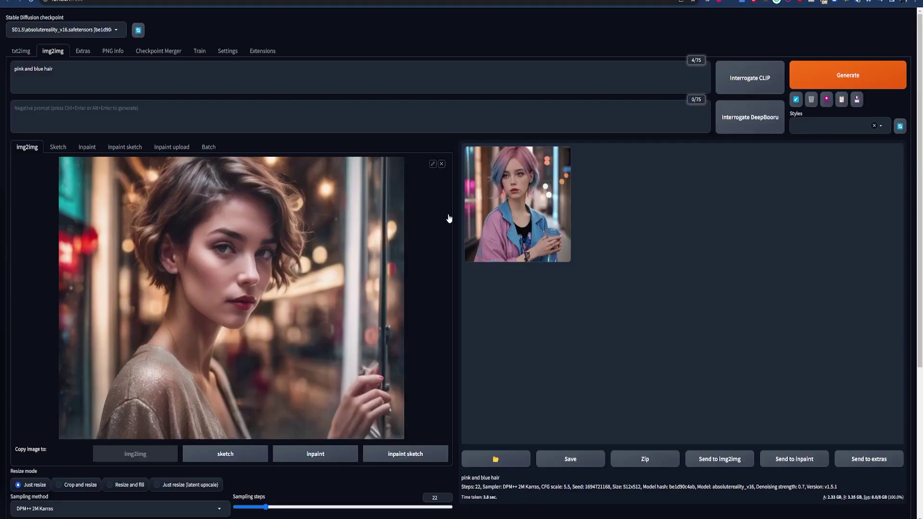
scroll(456, 212, down, 3)
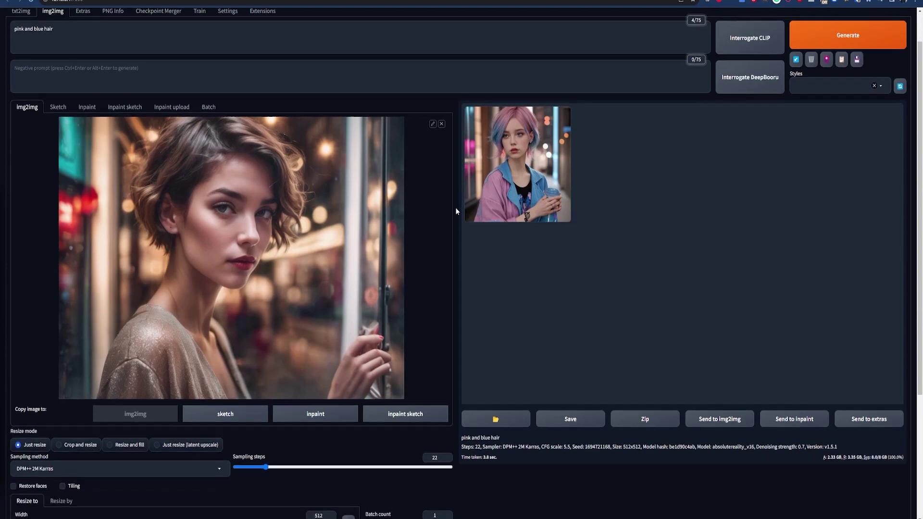
- Scroll down through the img2img settings below the French-girl portrait
scroll(456, 211, down, 1)
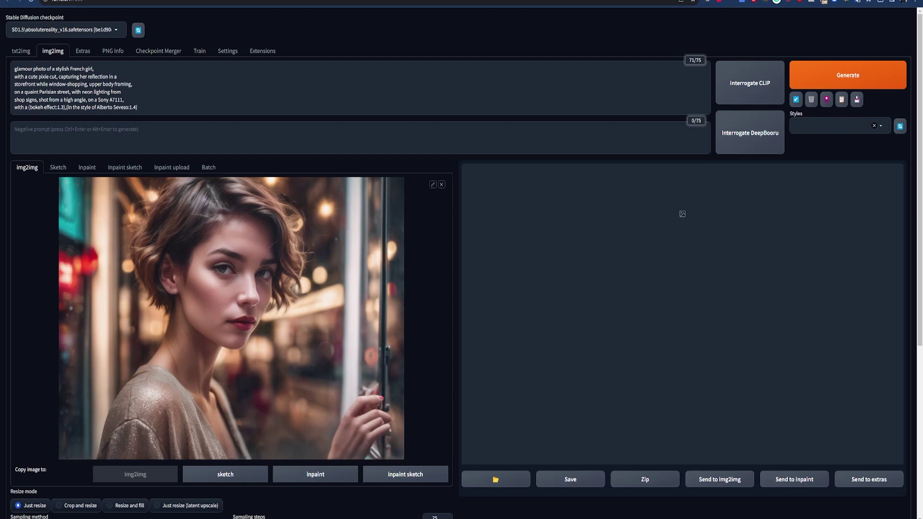
- Send the txt2img French-girl portrait and its glamour-photo prompt to img2img
click(20, 50)
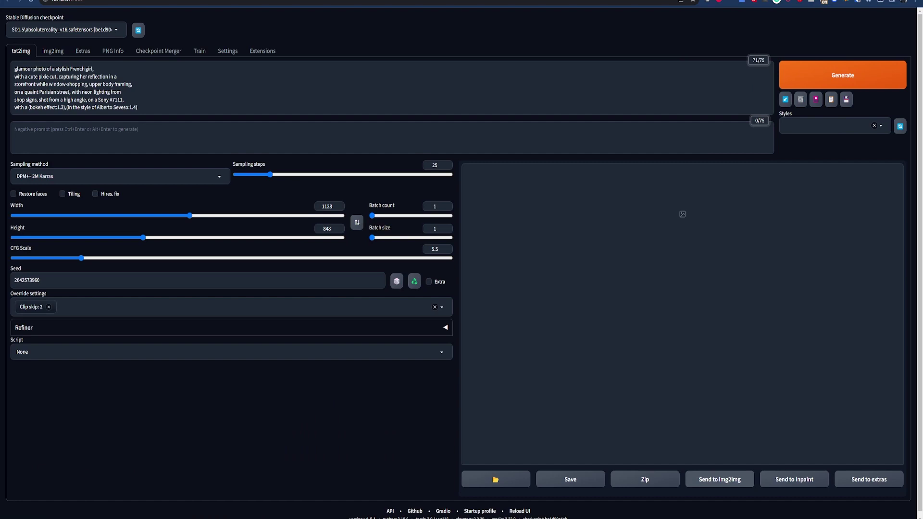
click(720, 479)
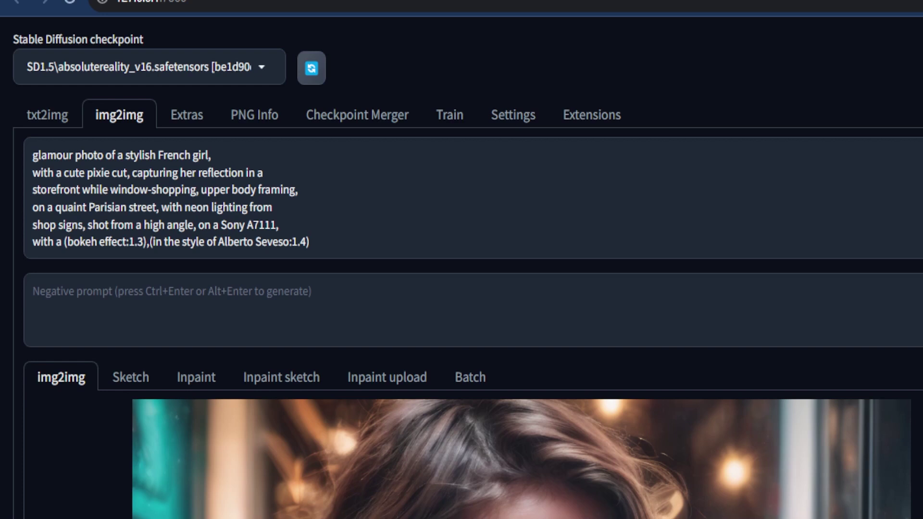
drag(309, 242, 32, 153)
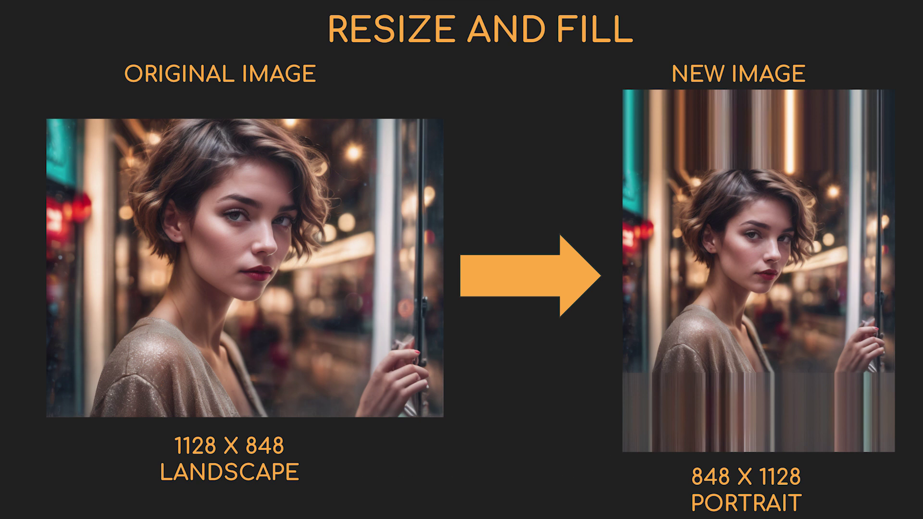
- Advance to the Just resize (latent upscale) explanation, keeping denoising at 0.2
key(Right)
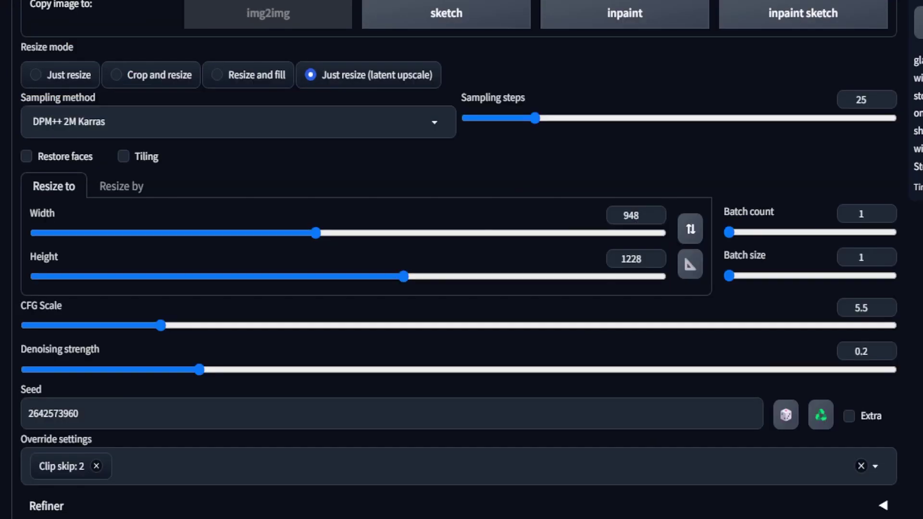
- Slide Denoising strength up from 0.2 to roughly 0.47
drag(199, 369, 547, 370)
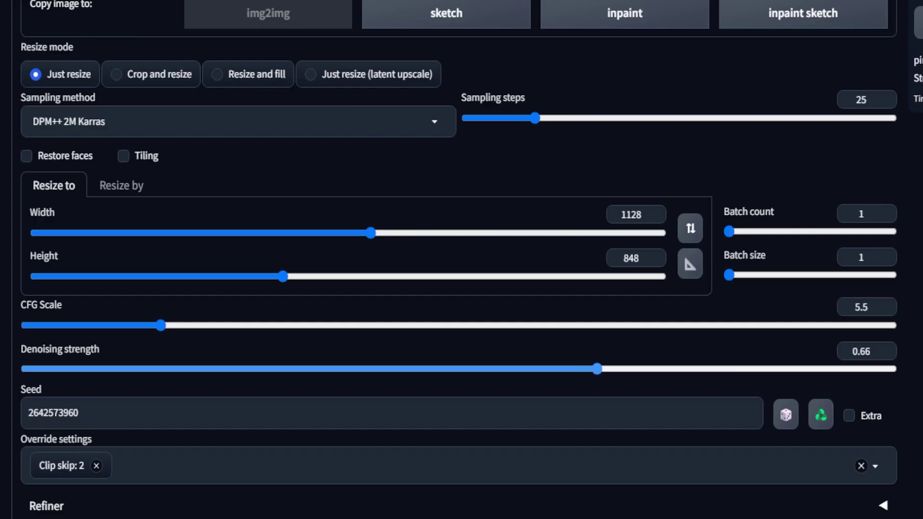
- Step the Denoising strength slider up to exactly 0.7 with the arrow keys
key(Right)
key(Right)
key(Right)
key(Right)
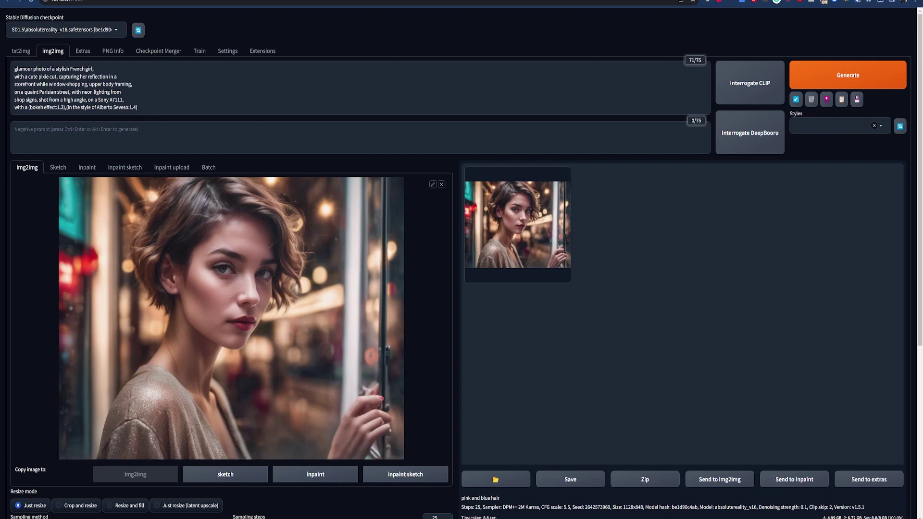
- Replace the glamour-photo prompt with 'PINK AND BLUE HAIR'
key(ctrl+a)
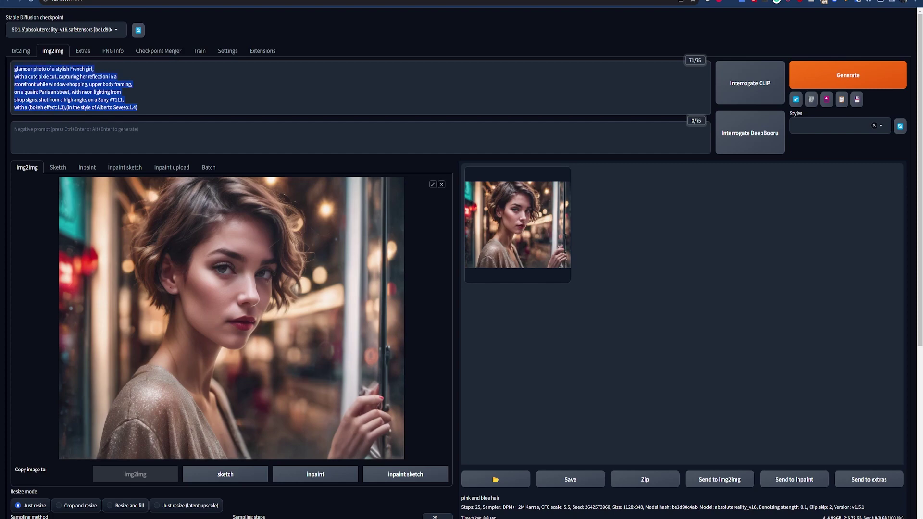
scroll(461, 260, down, 5)
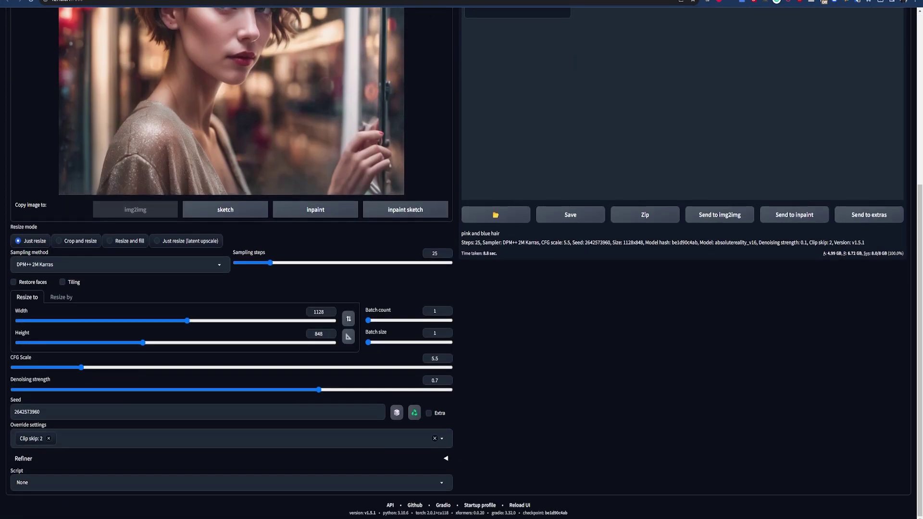
scroll(462, 260, up, 5)
click(89, 77)
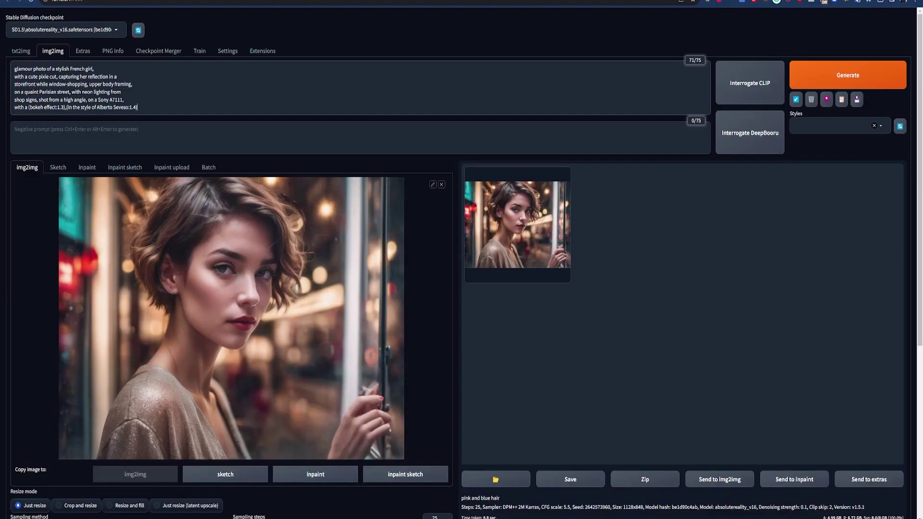
key(ctrl+a)
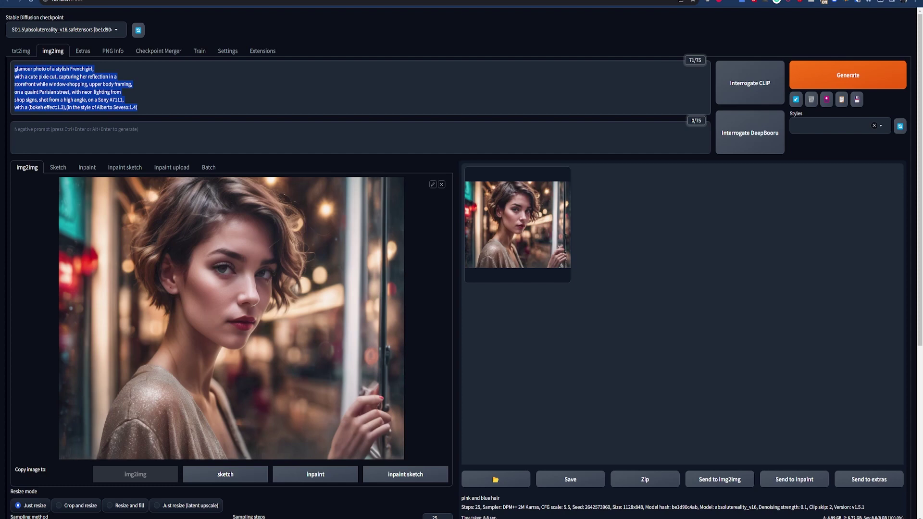
key(BackSpace)
text(PINK AND BLUE HAIR)
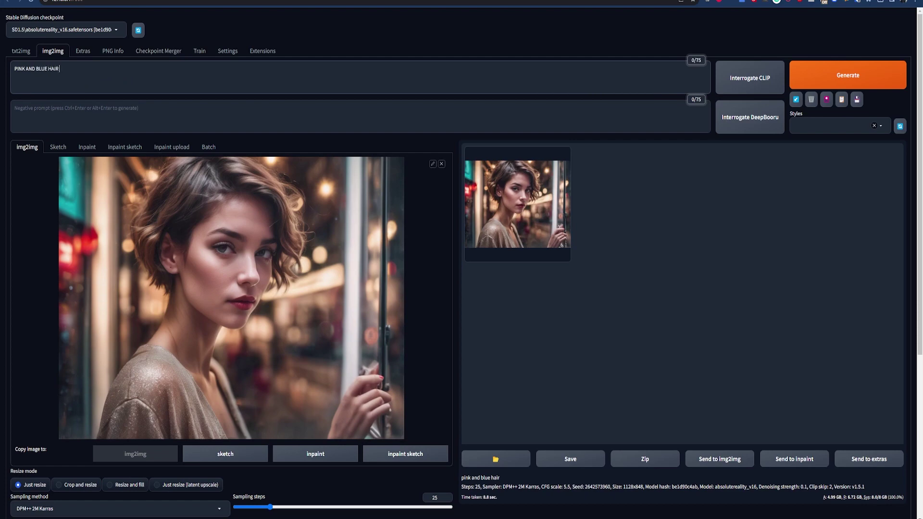
- Enable Restore faces and generate the restyled portrait at denoising strength 0.7
scroll(462, 260, down, 5)
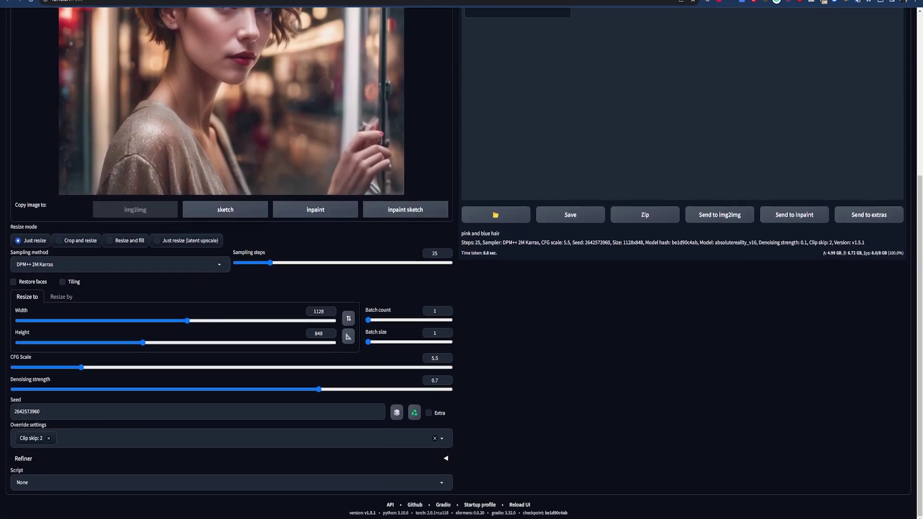
click(27, 282)
scroll(461, 260, up, 5)
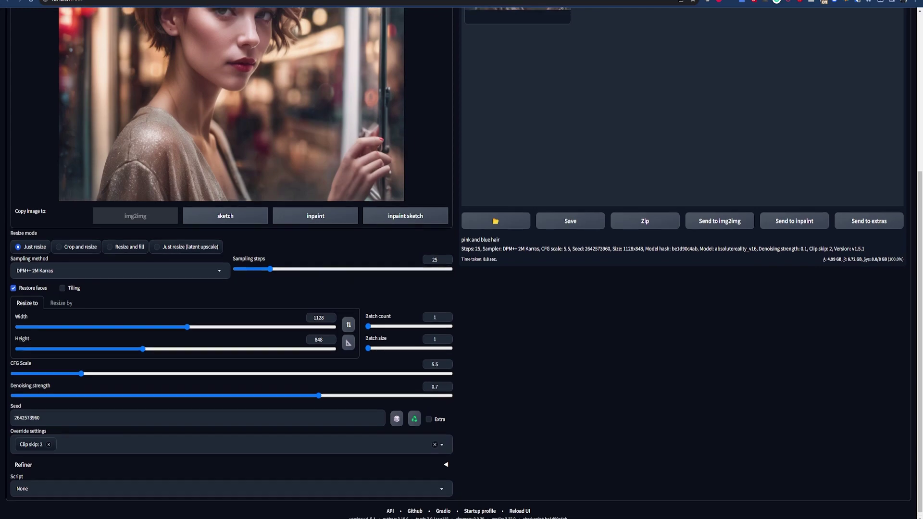
key(ctrl+Return)
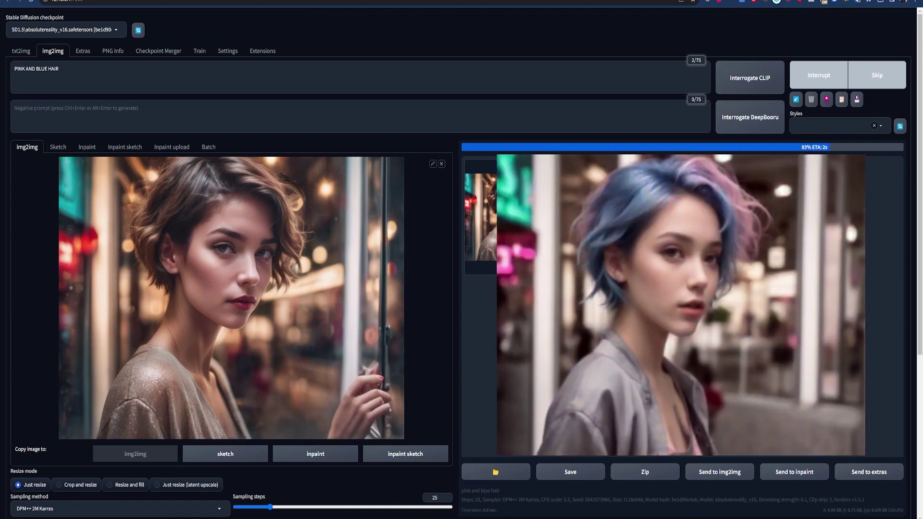
key(ctrl+a)
- Retype the prompt as lowercase 'pink and blue hair', lower denoising to about 0.5, and regenerate
text(pink and blue hair)
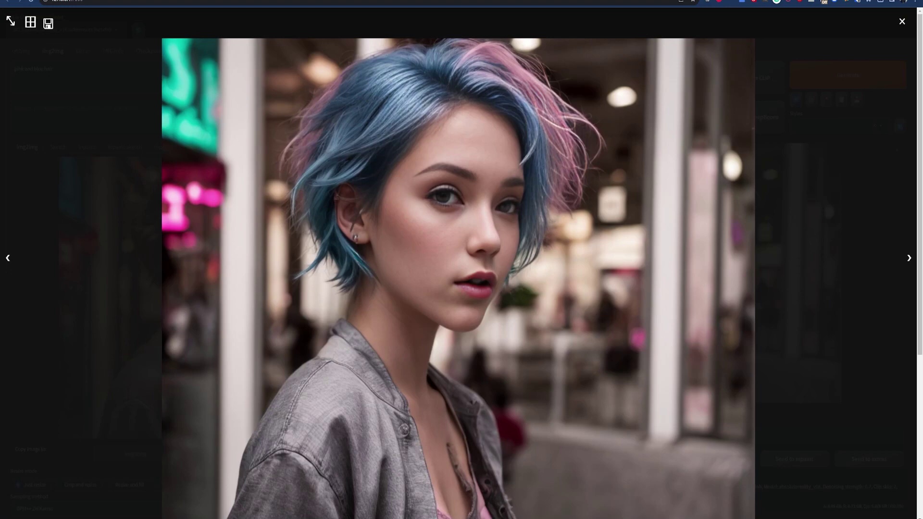
key(Escape)
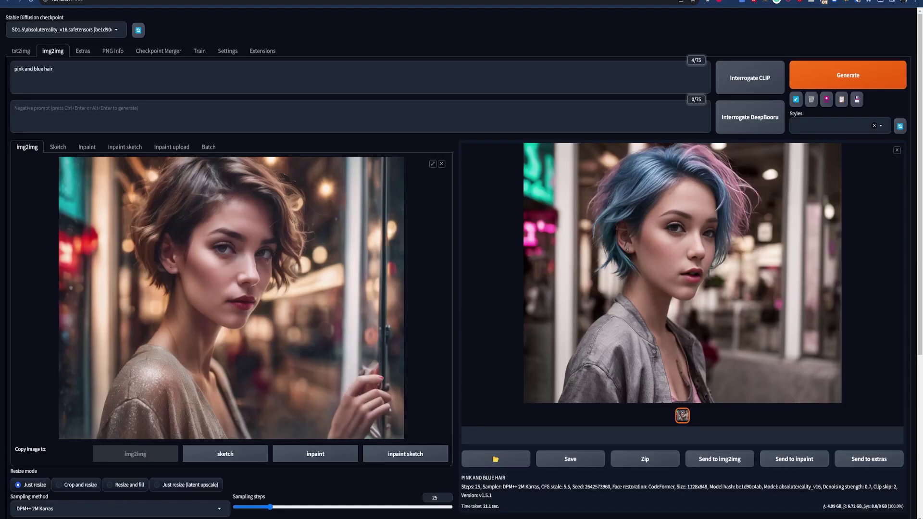
scroll(462, 260, down, 5)
drag(319, 389, 232, 390)
scroll(461, 260, up, 5)
key(ctrl+Return)
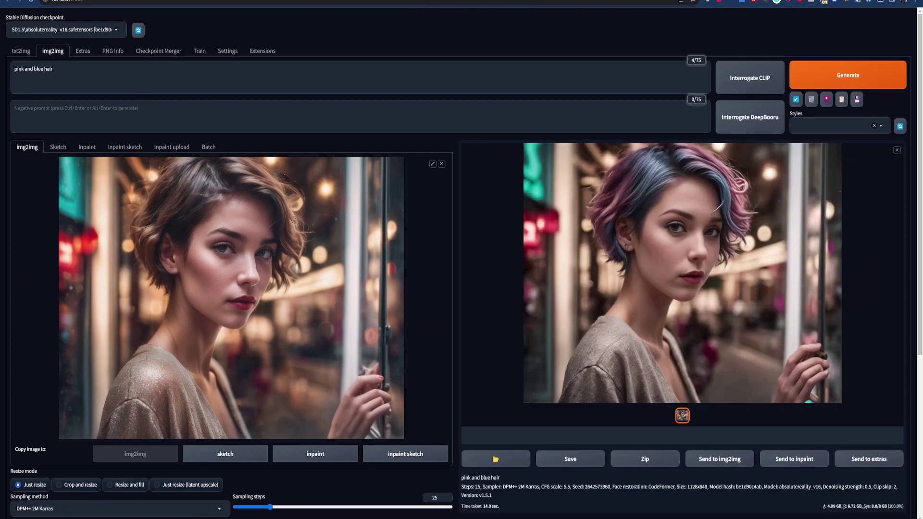
- Inspect the new result full size, then generate another version of the portrait
click(682, 273)
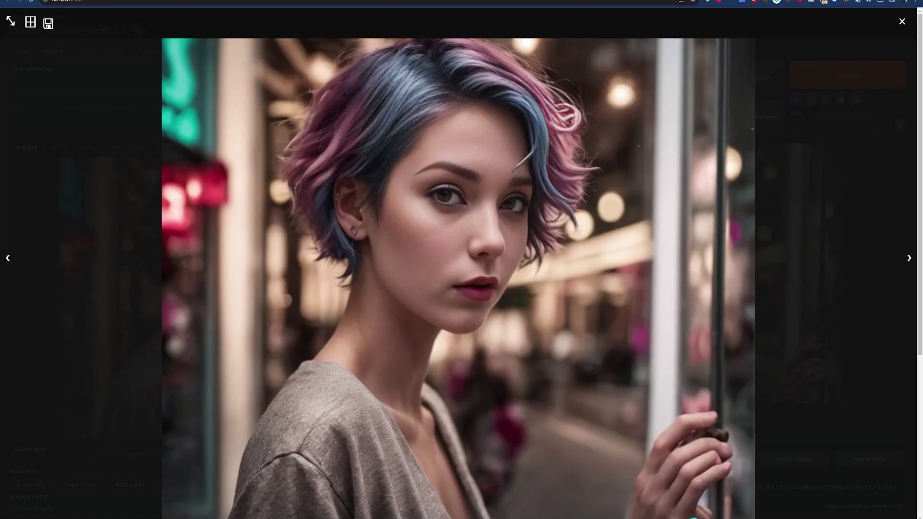
key(Escape)
scroll(461, 260, down, 5)
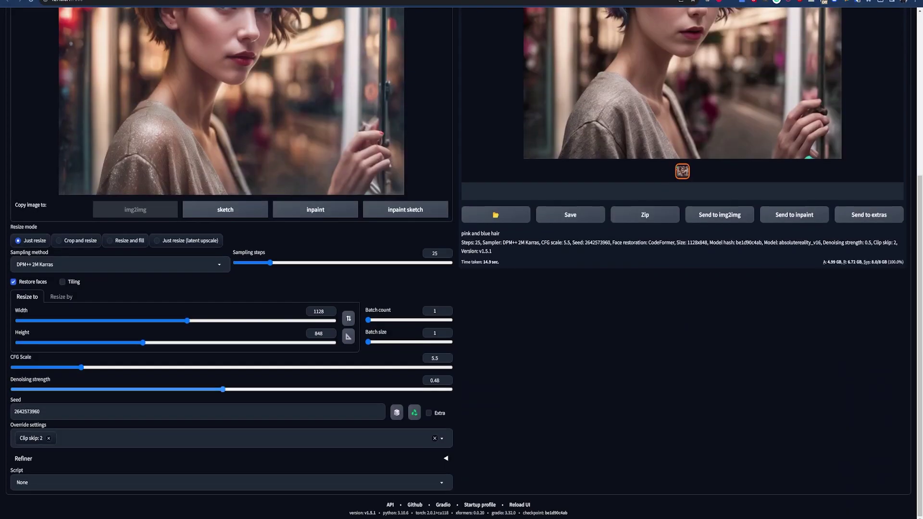
scroll(462, 260, up, 5)
key(ctrl+Return)
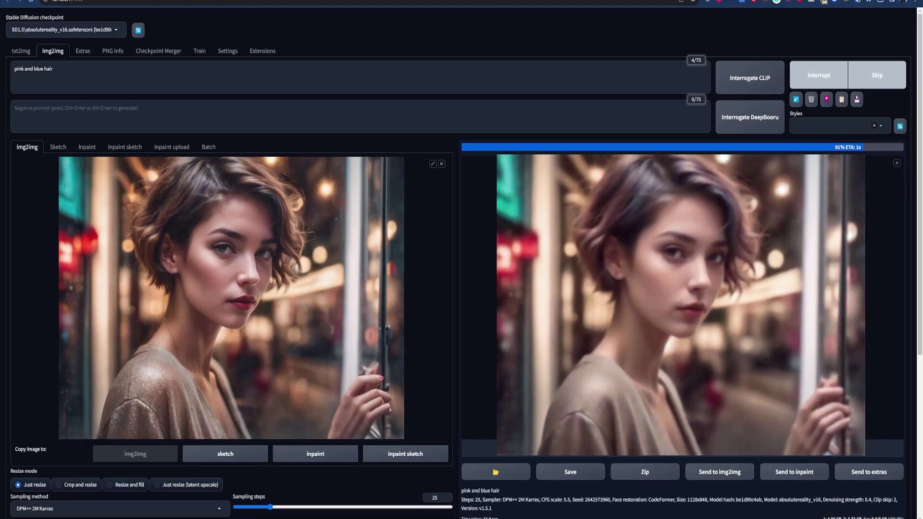
- Preview the finished pink-and-blue-hair result, then send the original portrait to Inpaint
click(682, 273)
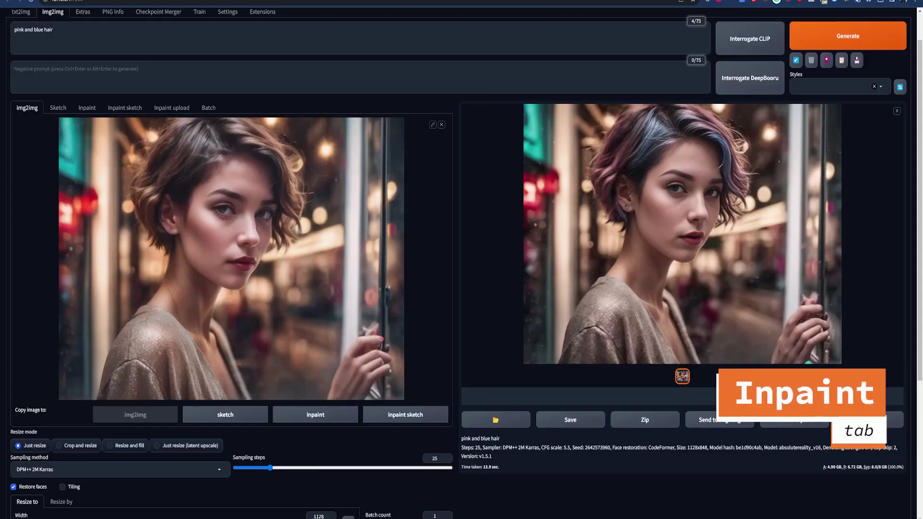
click(316, 414)
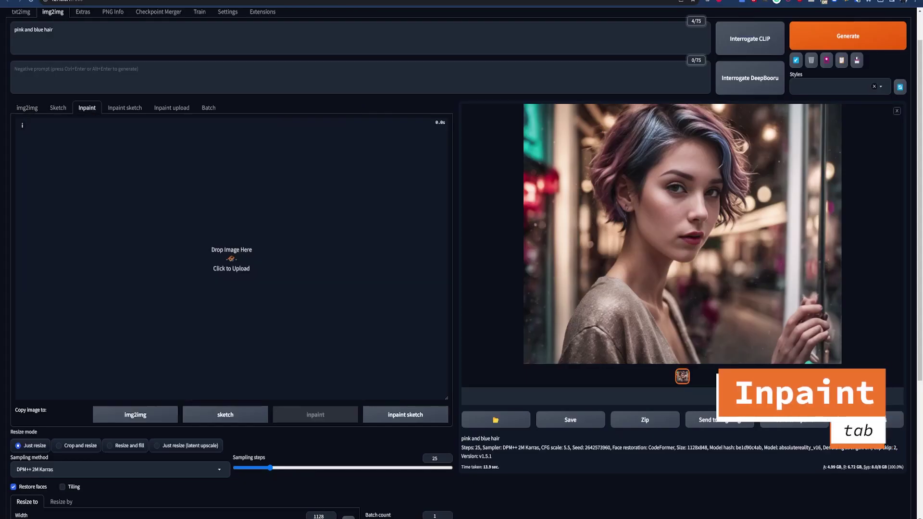
- Clear the shoulder mask stroke, enlarge the brush, and mask the left side of her hair
click(441, 137)
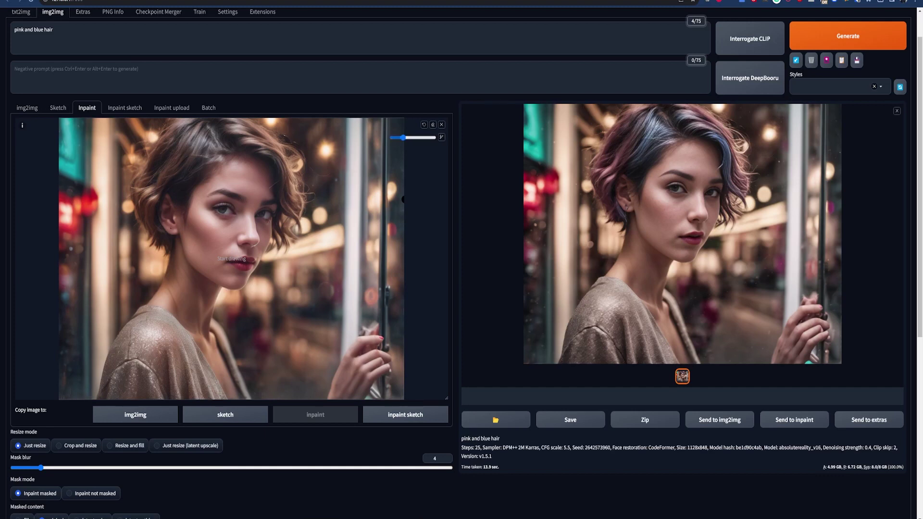
mouse_move(145, 312)
mouse_down()
mouse_move(209, 375)
mouse_move(201, 397)
mouse_move(118, 397)
mouse_move(113, 361)
mouse_move(138, 316)
mouse_move(109, 393)
mouse_move(139, 340)
mouse_move(156, 337)
mouse_move(191, 382)
mouse_move(173, 359)
mouse_move(141, 383)
mouse_move(180, 357)
mouse_move(124, 376)
mouse_up()
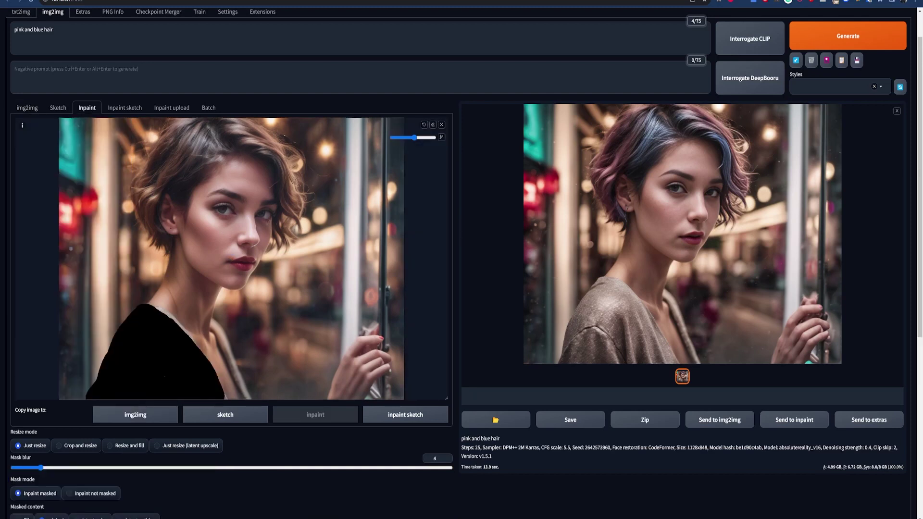
click(433, 124)
drag(415, 138, 425, 138)
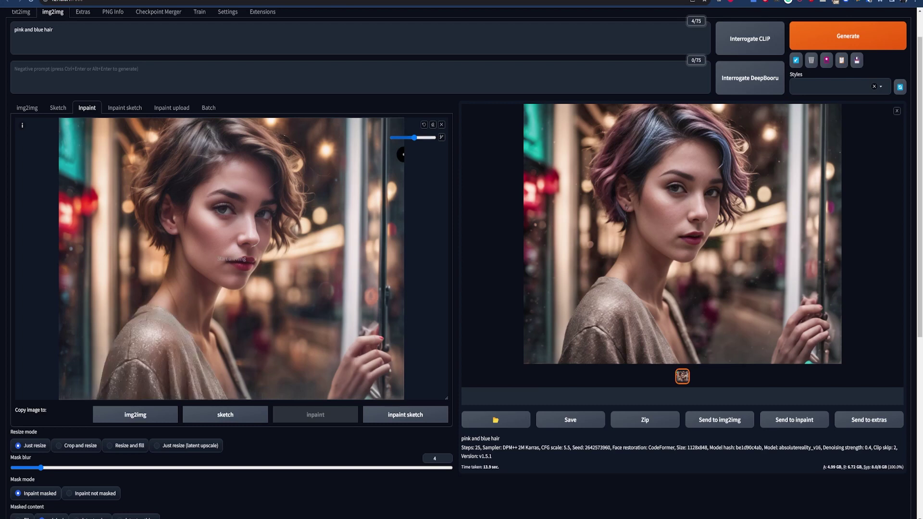
mouse_move(157, 151)
mouse_down()
mouse_move(139, 201)
mouse_move(164, 248)
mouse_move(150, 178)
mouse_move(159, 168)
mouse_move(185, 209)
mouse_move(218, 151)
mouse_move(192, 125)
mouse_move(149, 147)
mouse_move(135, 177)
mouse_move(199, 135)
mouse_move(164, 173)
mouse_move(207, 128)
mouse_move(241, 126)
mouse_move(300, 169)
mouse_up()
scroll(231, 259, up, 3)
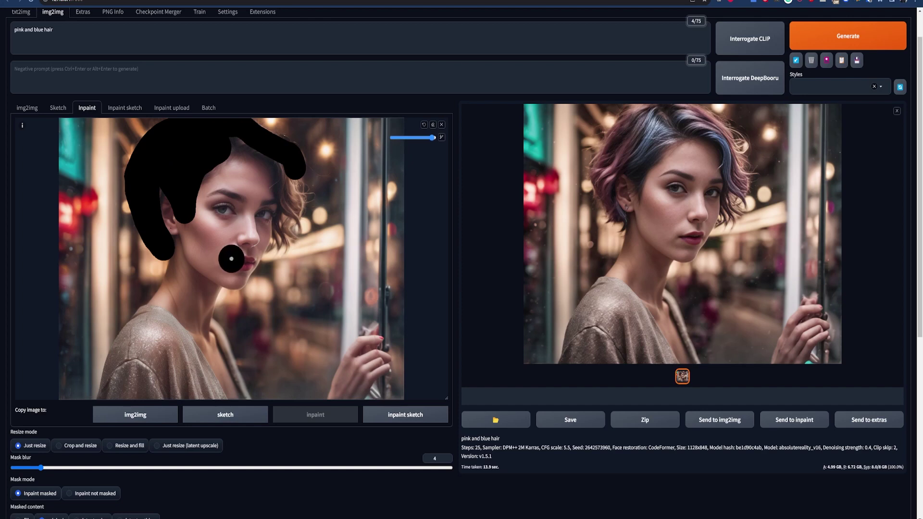